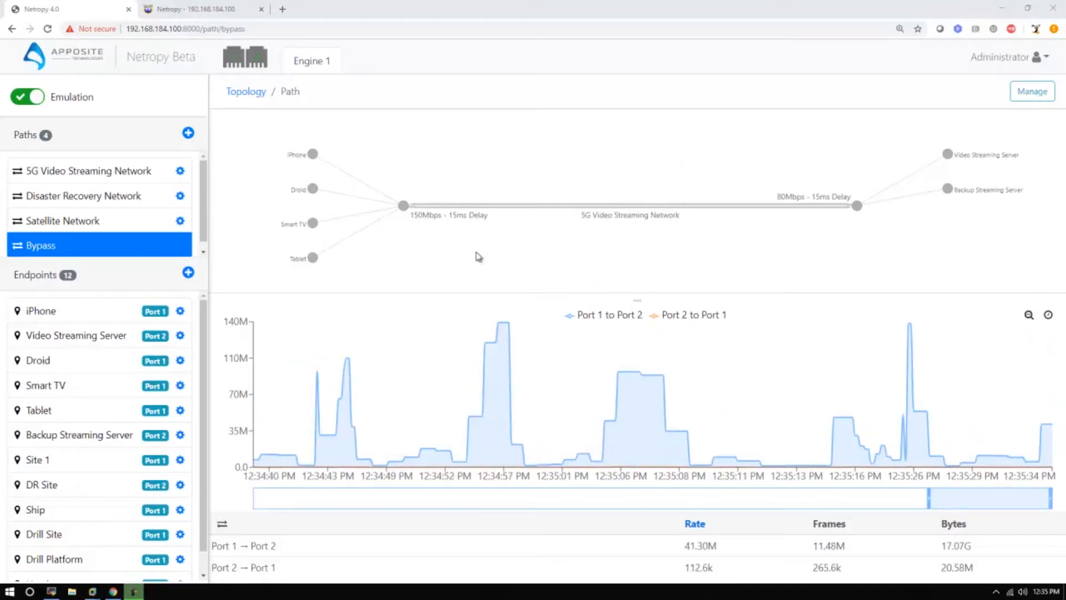
Step: View the traffic graphs of the Bypass path and the 5G Video Streaming Network path
{"action": "left_click", "coordinate": [259, 93]}
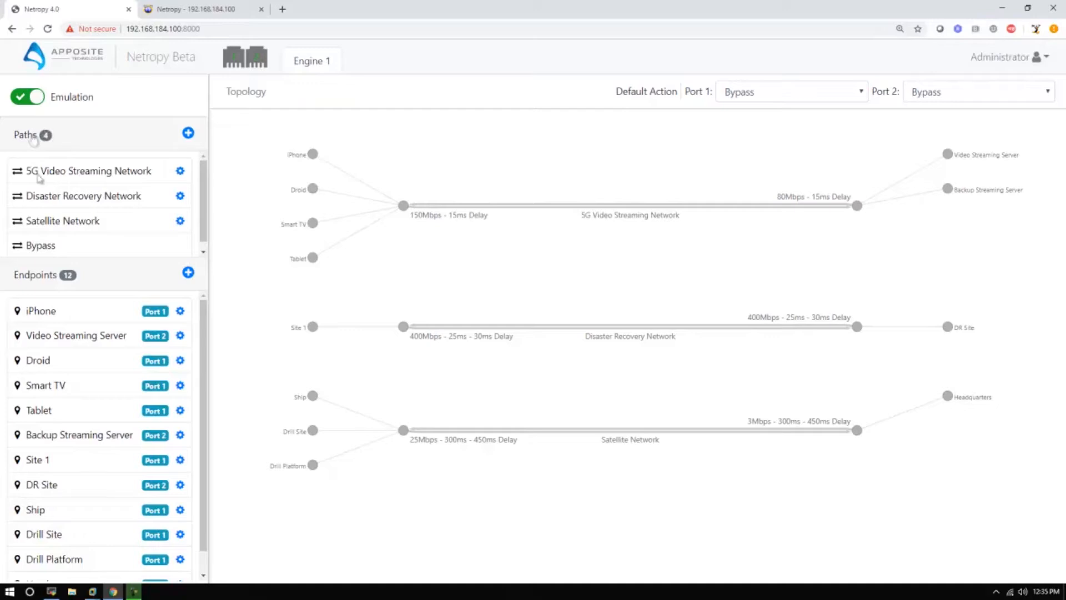
{"action": "left_click", "coordinate": [58, 251]}
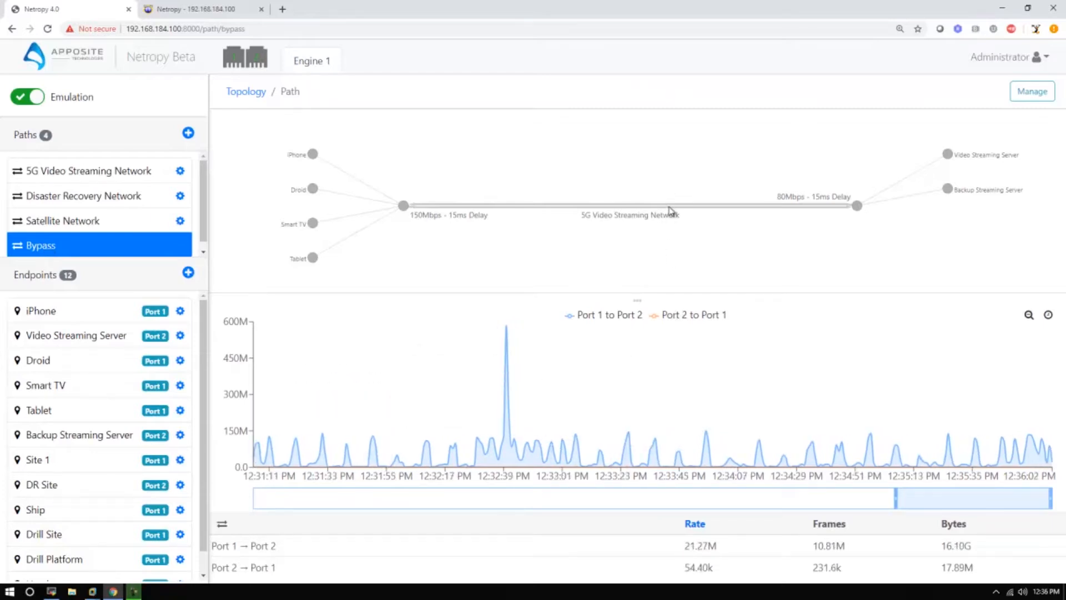
{"action": "left_click", "coordinate": [670, 210]}
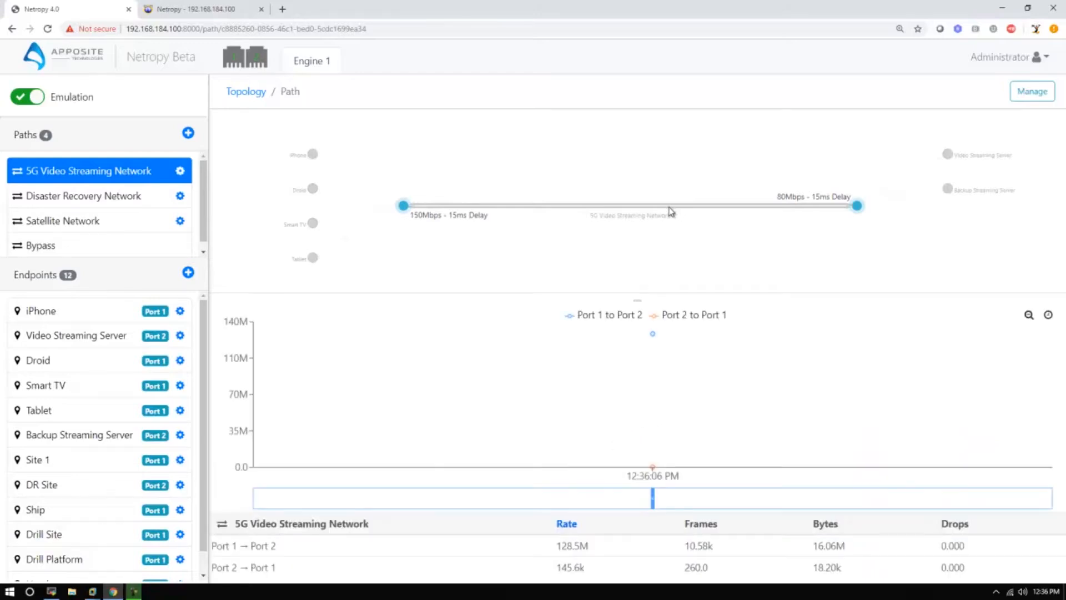
{"action": "mouse_move", "coordinate": [376, 361]}
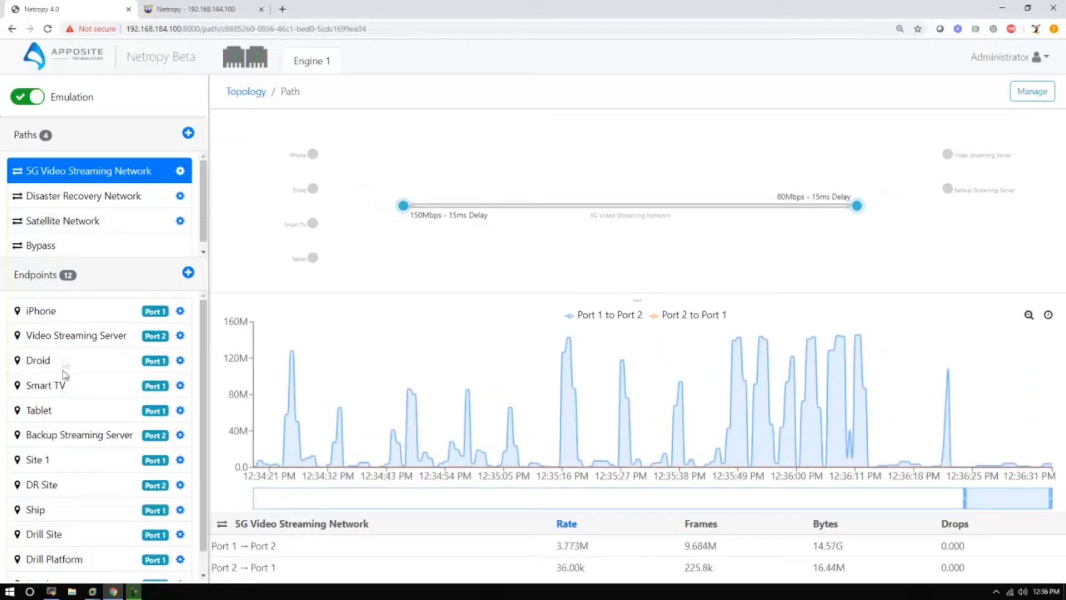
Step: Inspect the details of the Ship, Headquarters and Site 1 endpoints in the topology
{"action": "left_click", "coordinate": [240, 95]}
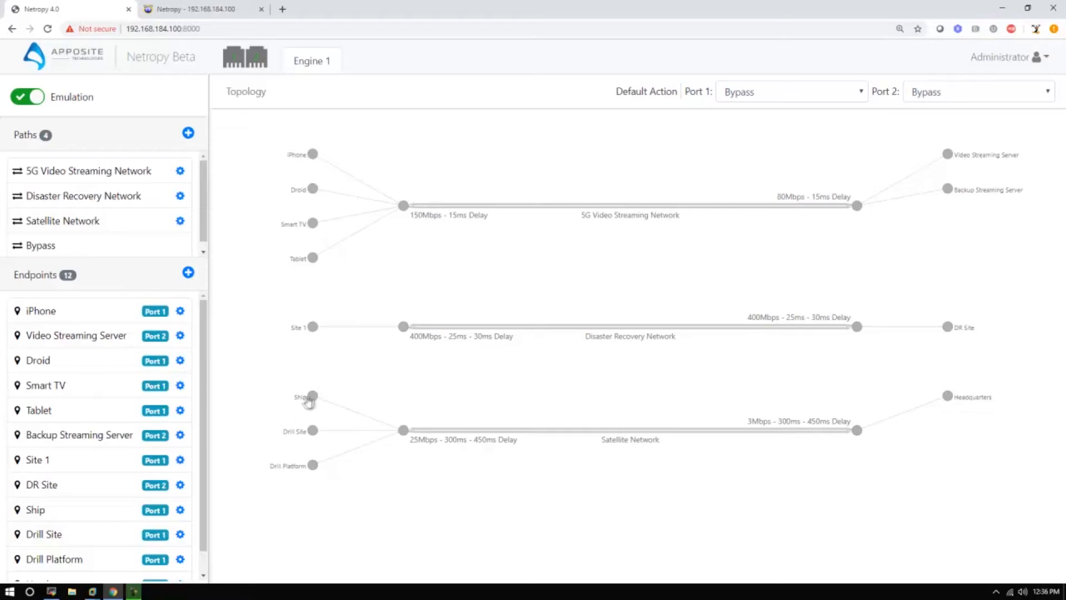
{"action": "left_click", "coordinate": [314, 396]}
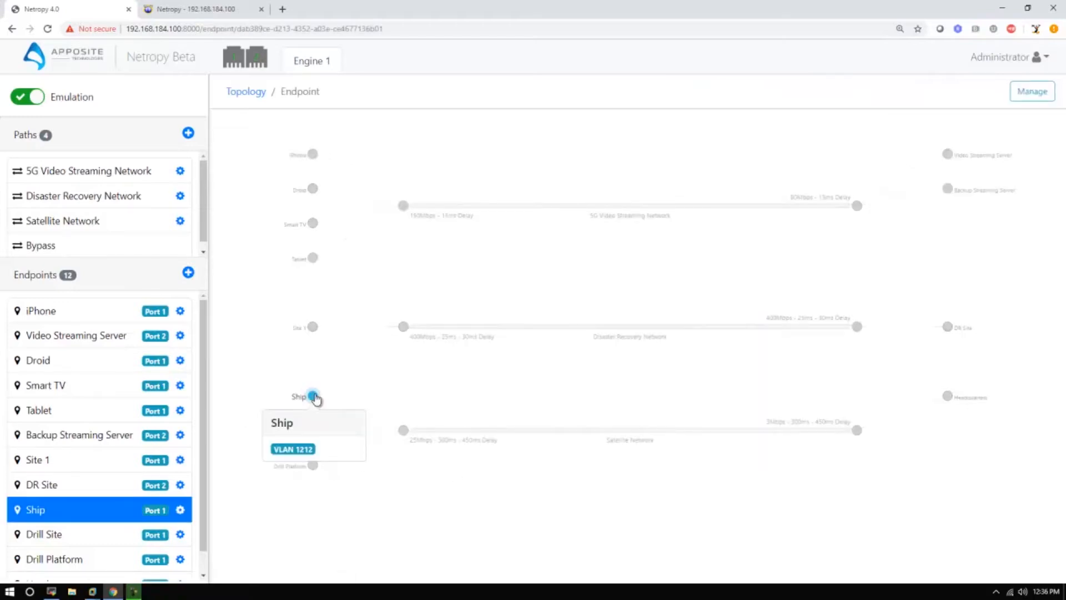
{"action": "left_click", "coordinate": [272, 364]}
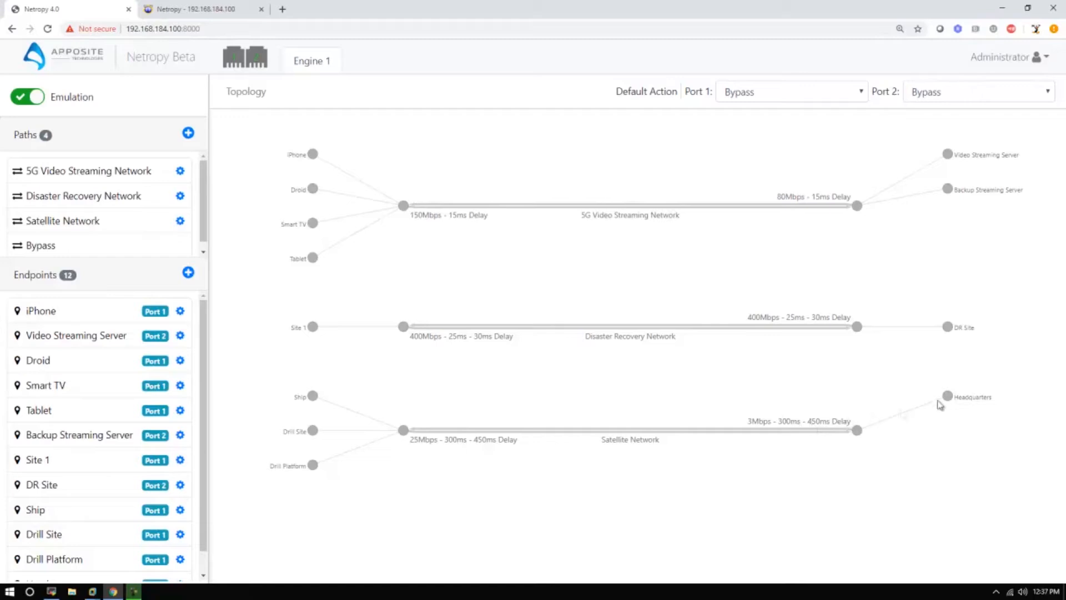
{"action": "left_click", "coordinate": [949, 398]}
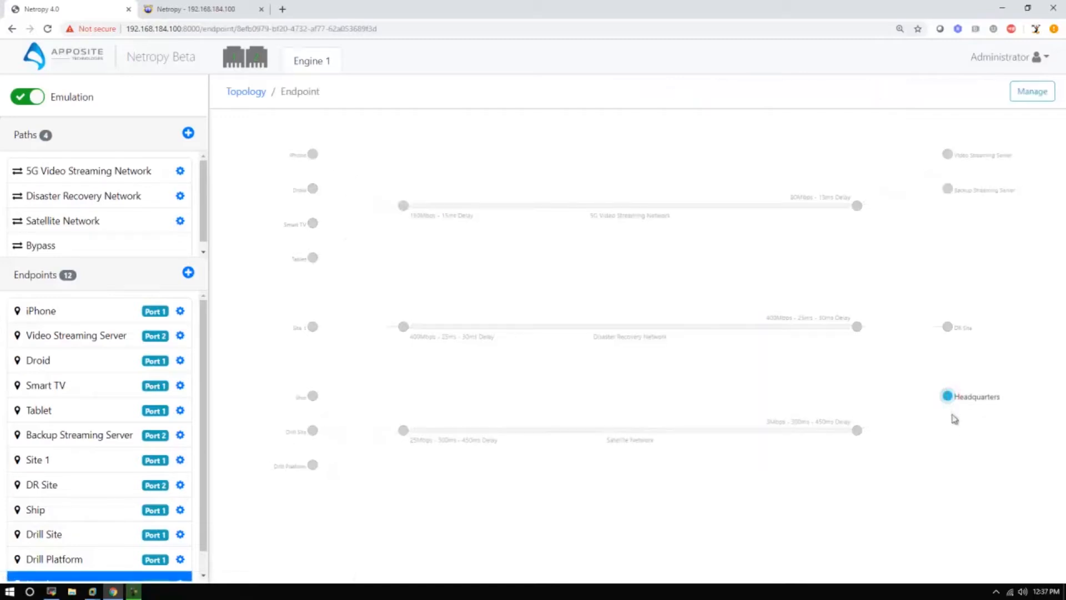
{"action": "mouse_move", "coordinate": [949, 399]}
{"action": "left_click", "coordinate": [580, 388]}
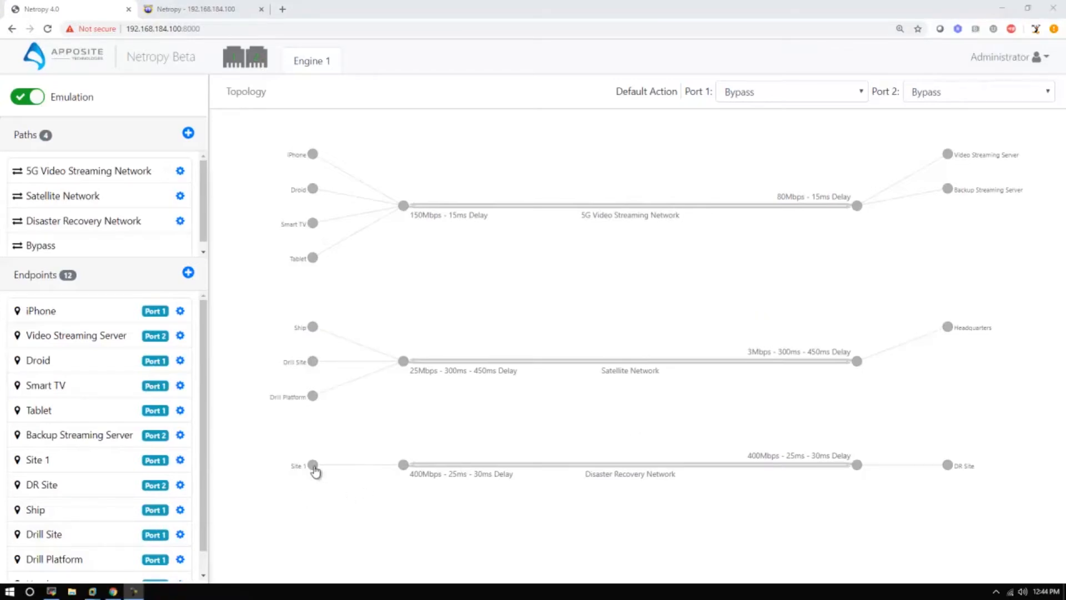
{"action": "left_click", "coordinate": [314, 469]}
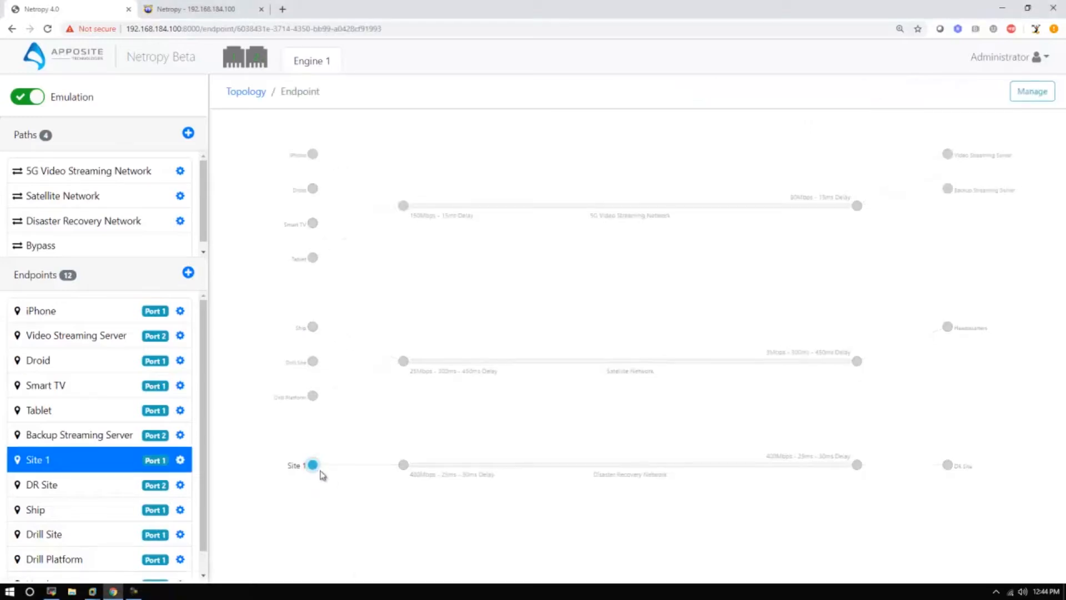
{"action": "mouse_move", "coordinate": [314, 469]}
Step: Delete the DR Site and Site 1 endpoints from the Disaster Recovery Network
{"action": "left_click", "coordinate": [54, 486]}
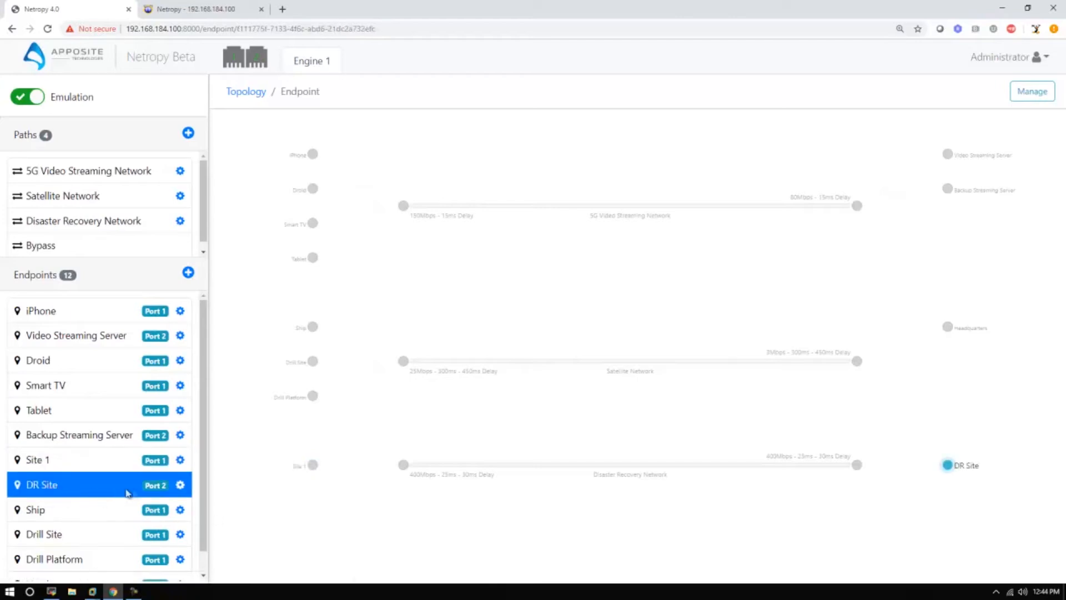
{"action": "left_click", "coordinate": [1032, 91]}
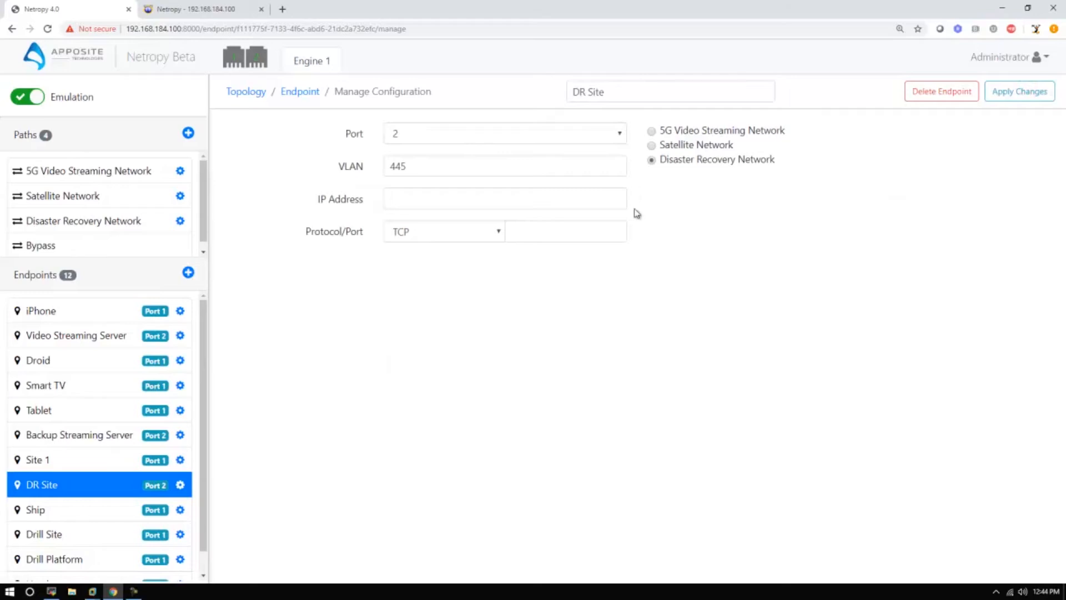
{"action": "left_click", "coordinate": [954, 91]}
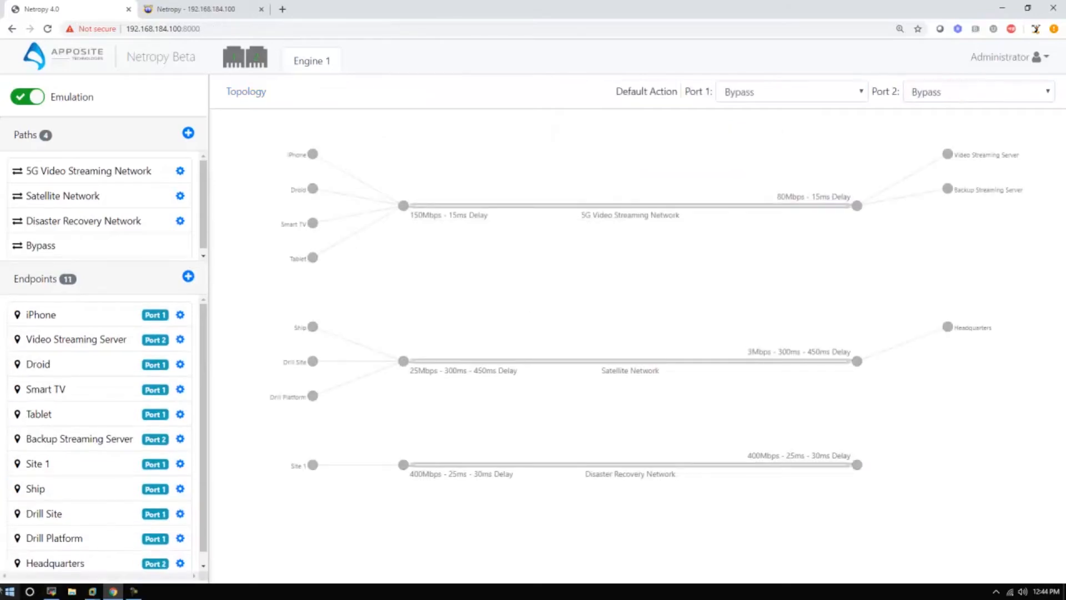
{"action": "left_click", "coordinate": [71, 464]}
{"action": "left_click", "coordinate": [1031, 92]}
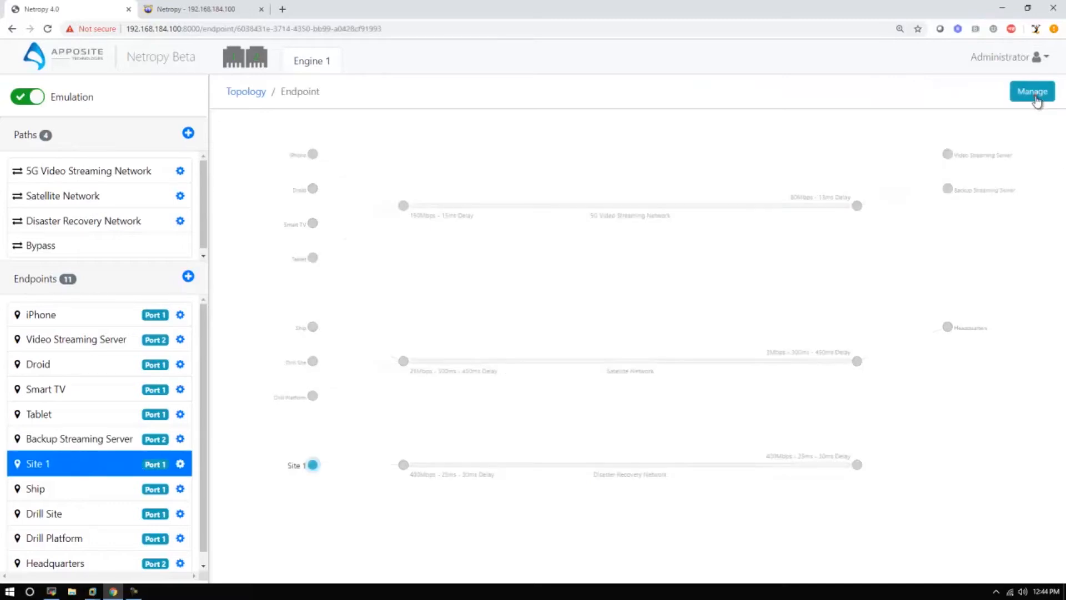
{"action": "left_click", "coordinate": [925, 92]}
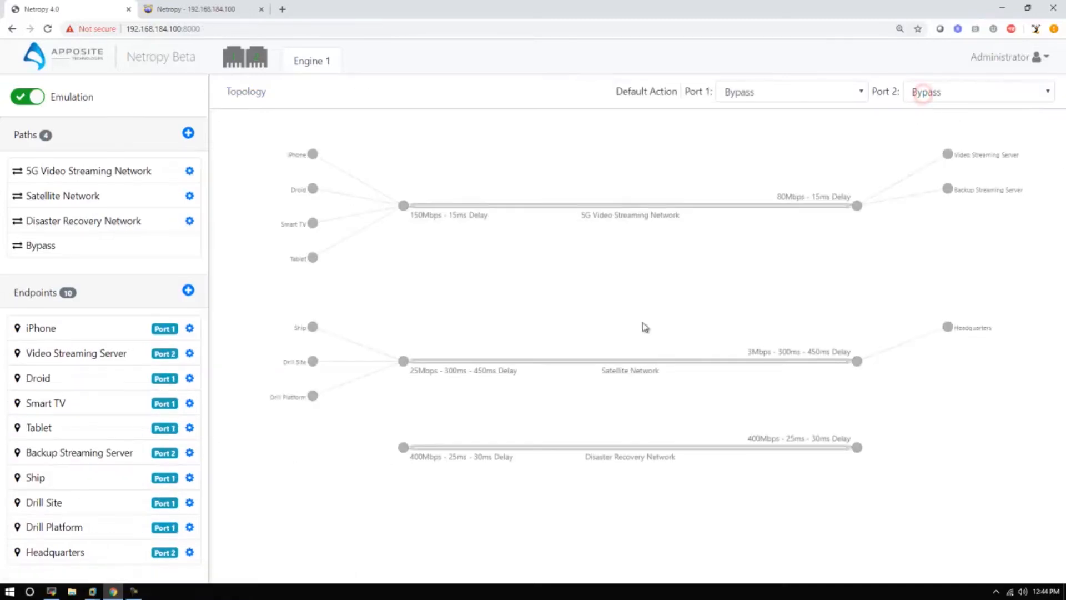
Step: Delete the Disaster Recovery Network path from the topology
{"action": "left_click", "coordinate": [485, 451]}
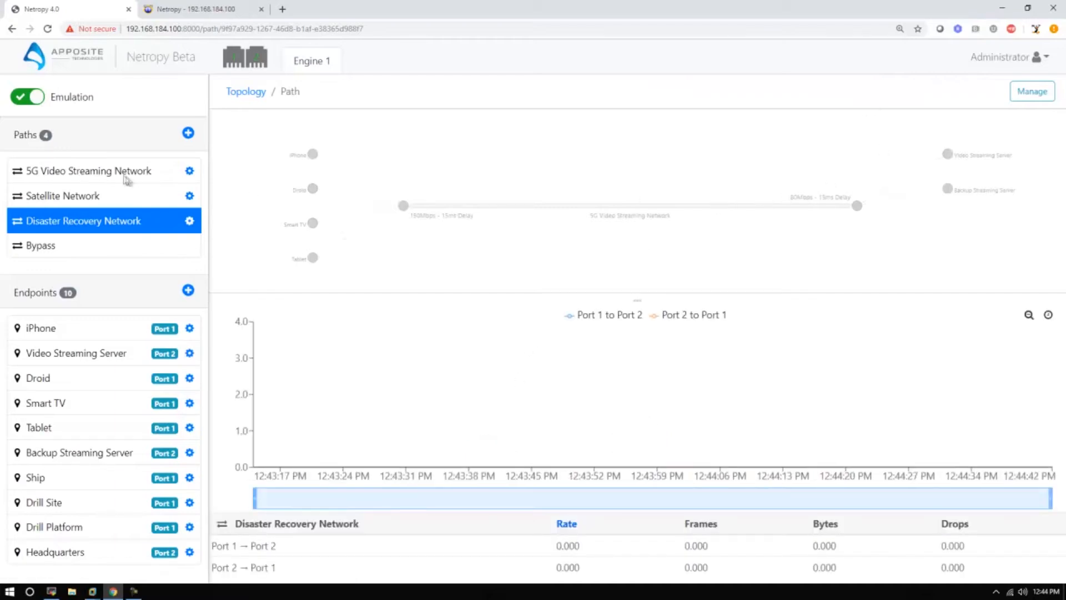
{"action": "left_click", "coordinate": [1032, 91]}
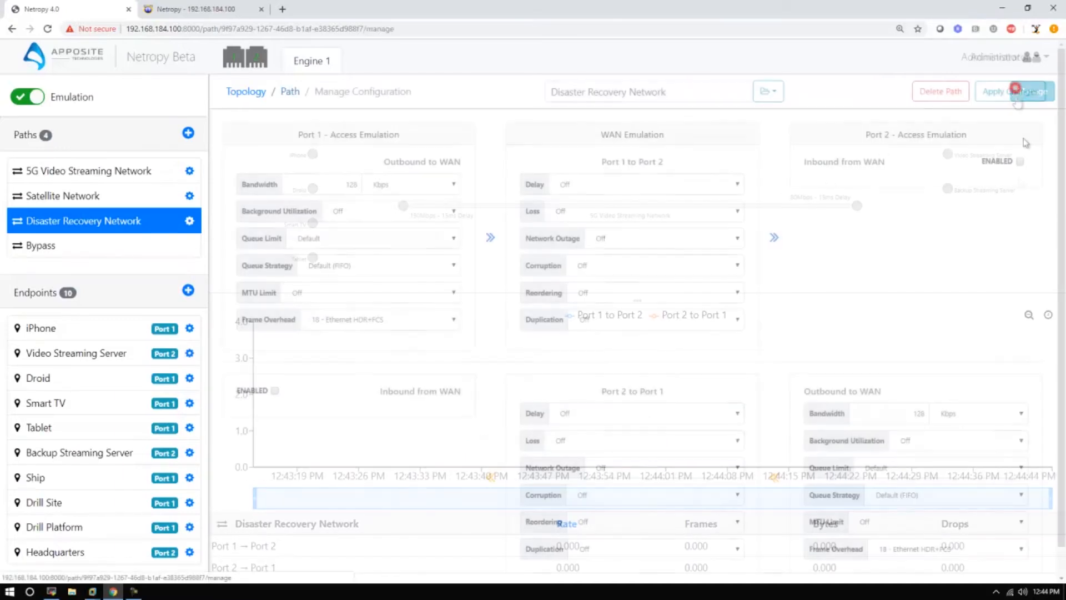
{"action": "left_click", "coordinate": [929, 91]}
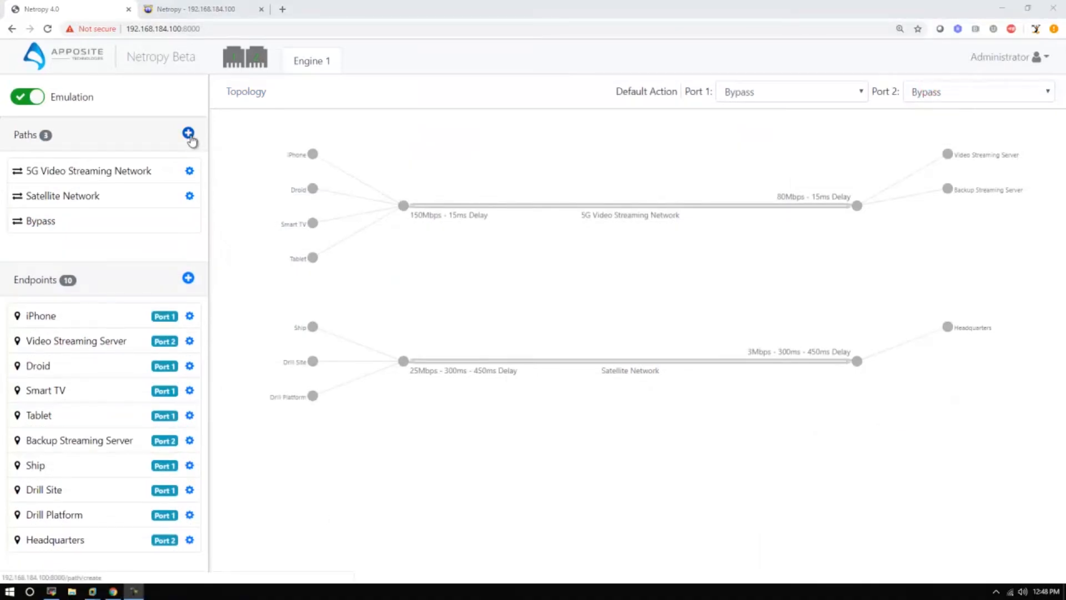
Step: Create a path named WiFi Network using the predefined Wi-Fi 802.11ac profile
{"action": "left_click", "coordinate": [188, 135]}
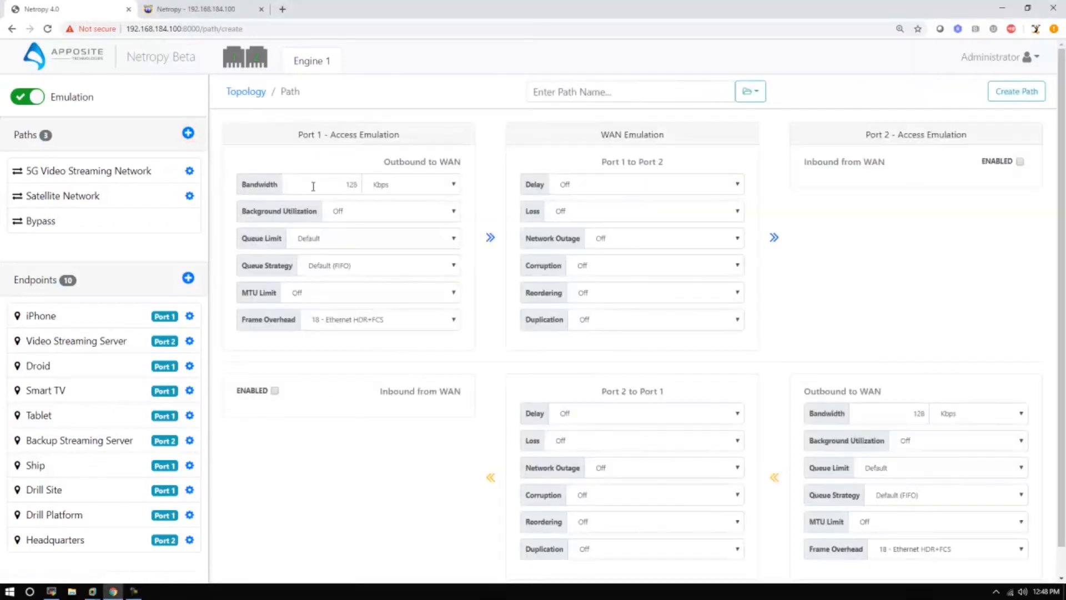
{"action": "left_click", "coordinate": [610, 93]}
{"action": "type", "text": "WiFi Network"}
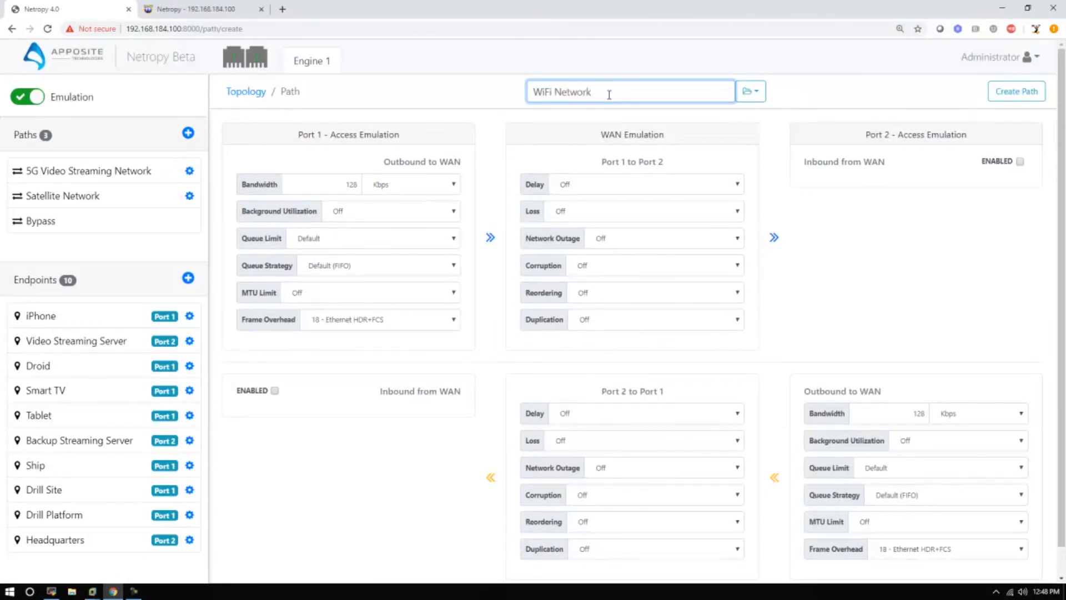
{"action": "left_click", "coordinate": [750, 92]}
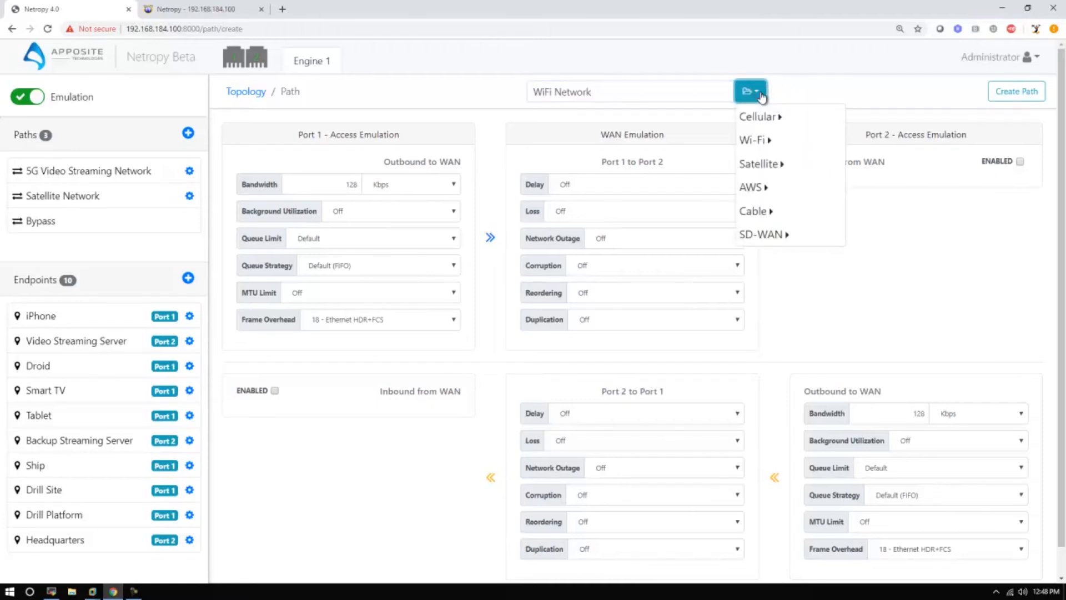
{"action": "mouse_move", "coordinate": [761, 143]}
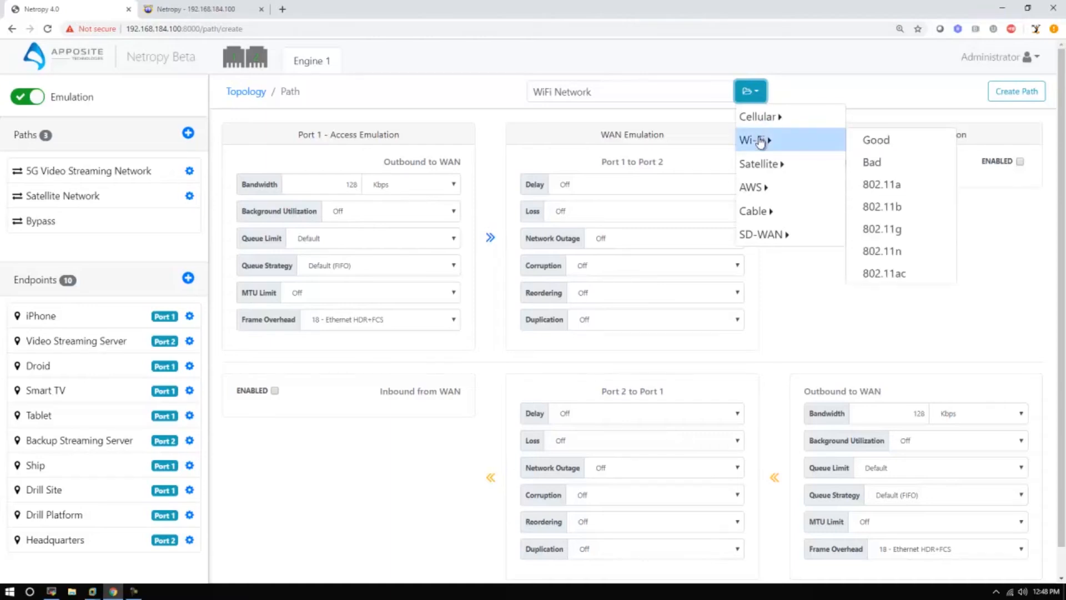
{"action": "left_click", "coordinate": [896, 275]}
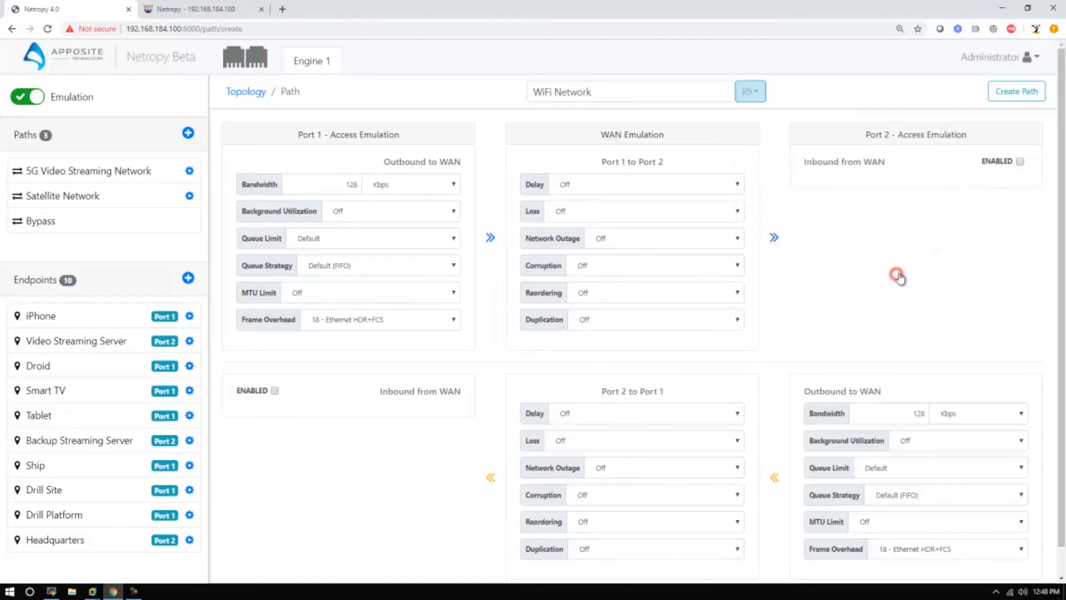
{"action": "left_click", "coordinate": [1017, 93]}
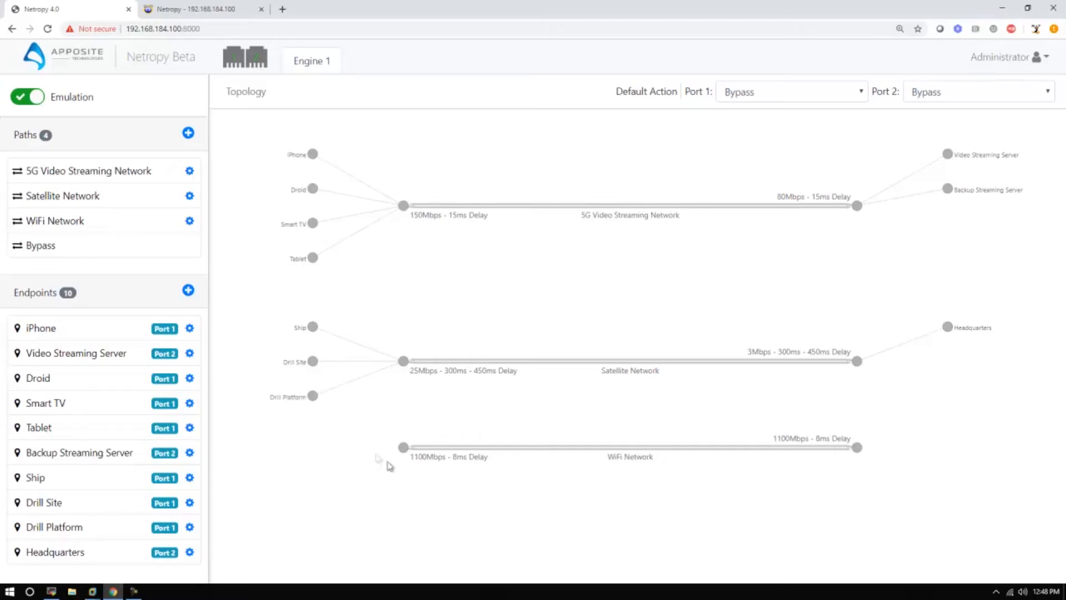
Step: Create an endpoint named Xbox on port 1, assigned to WiFi Network, with IP address 172.16.11.21
{"action": "left_click", "coordinate": [188, 291]}
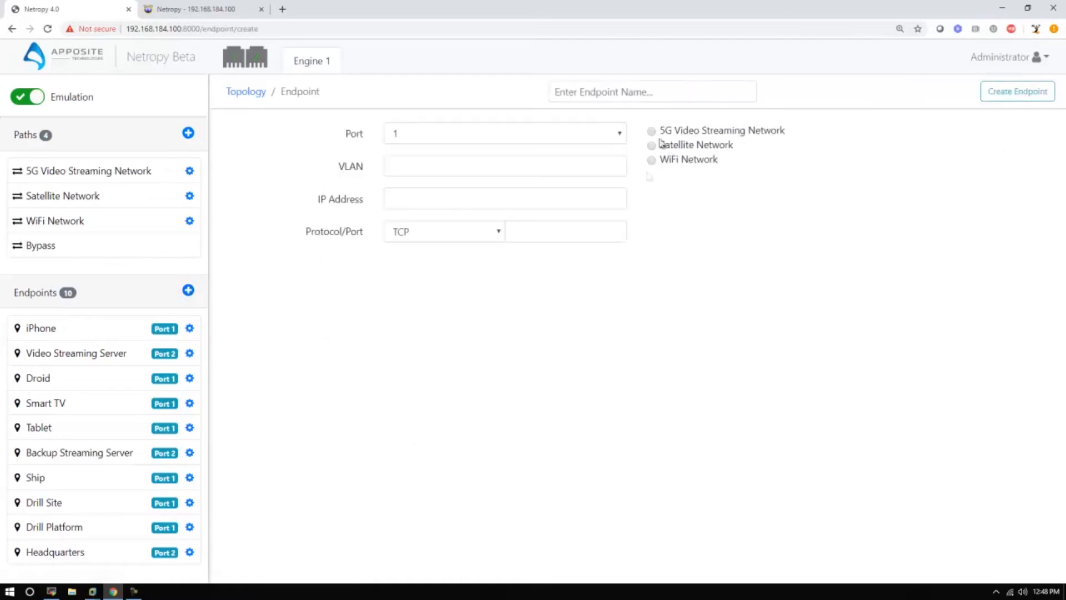
{"action": "left_click", "coordinate": [623, 91]}
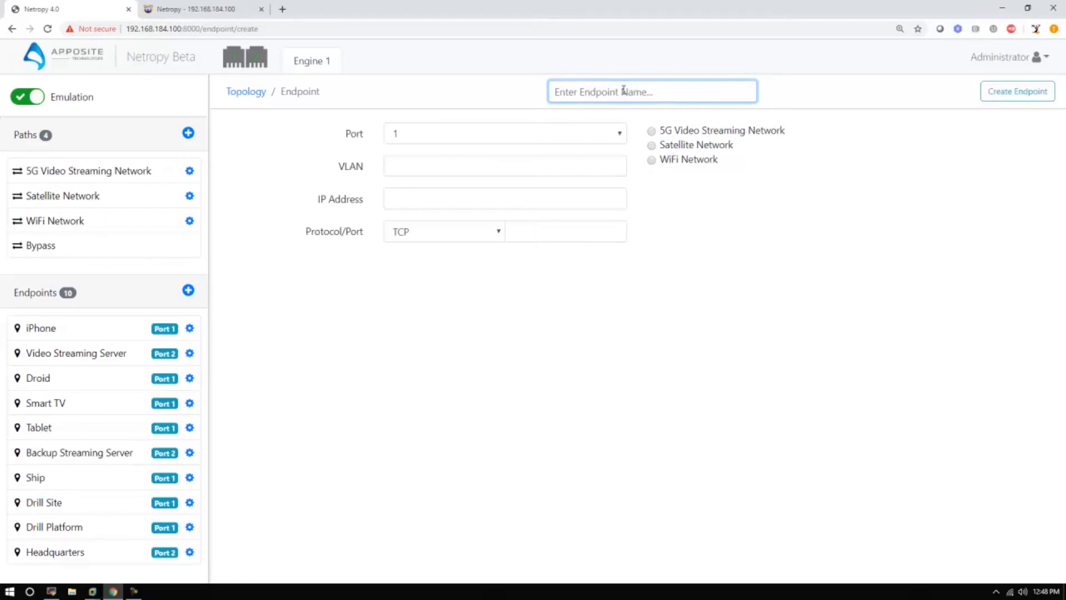
{"action": "type", "text": "Xbox"}
{"action": "left_click", "coordinate": [667, 159]}
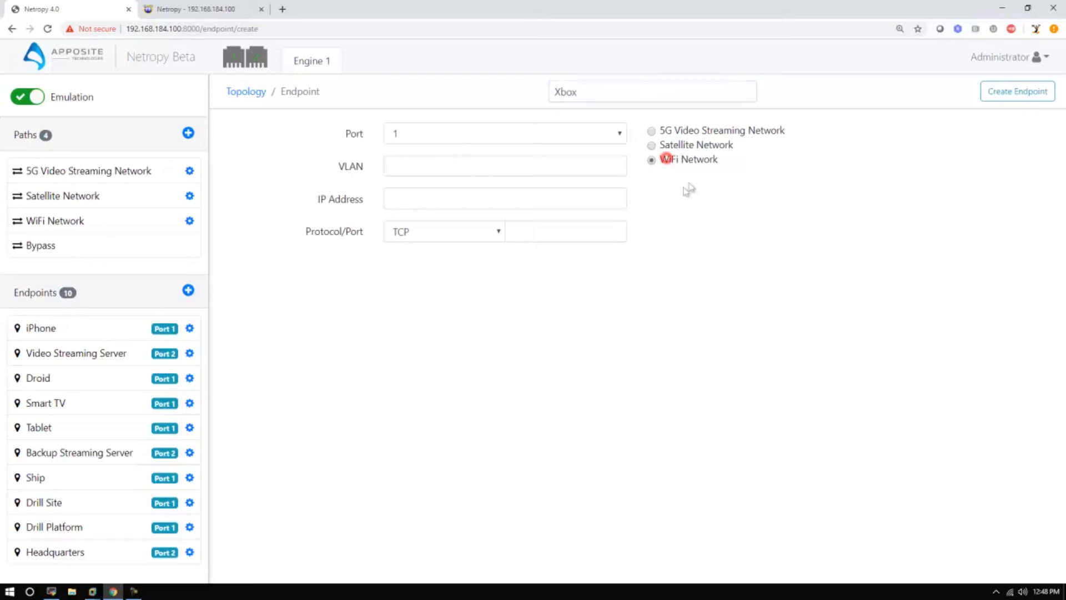
{"action": "left_click", "coordinate": [427, 197]}
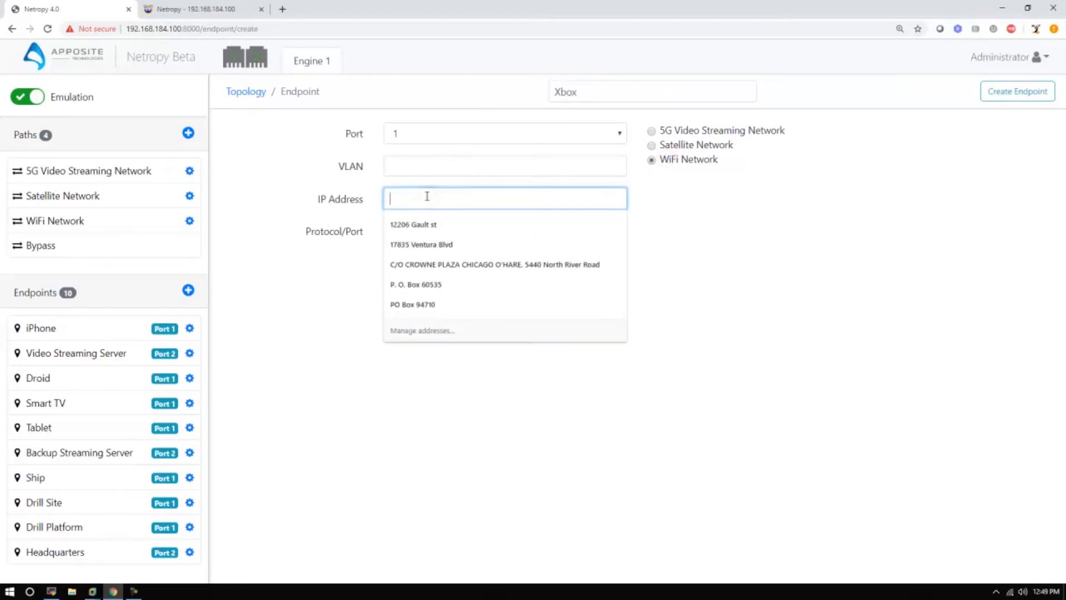
{"action": "type", "text": "172.1"}
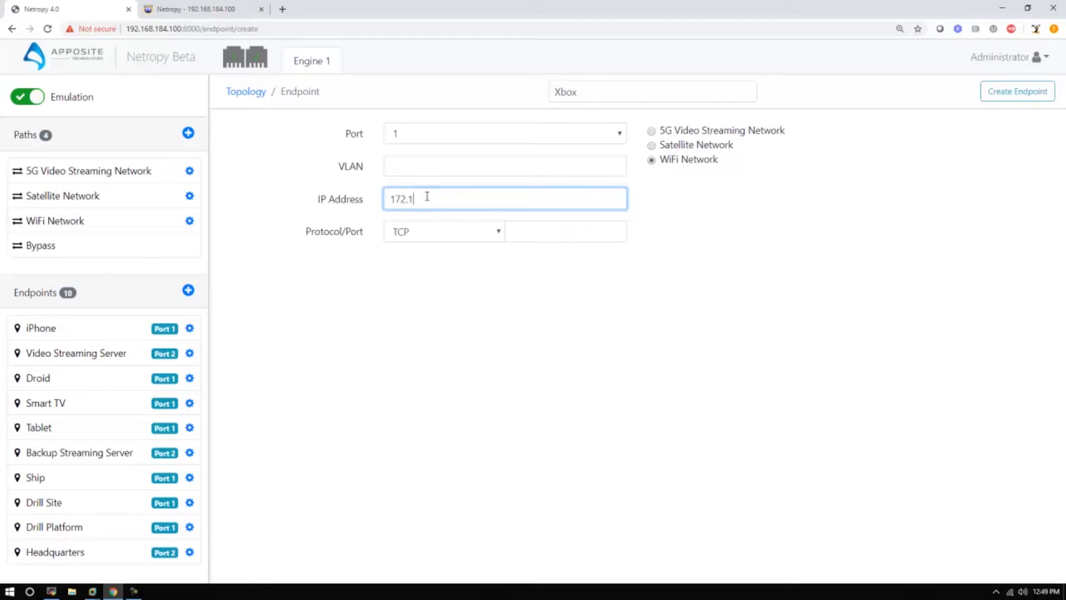
{"action": "type", "text": "6.11.21"}
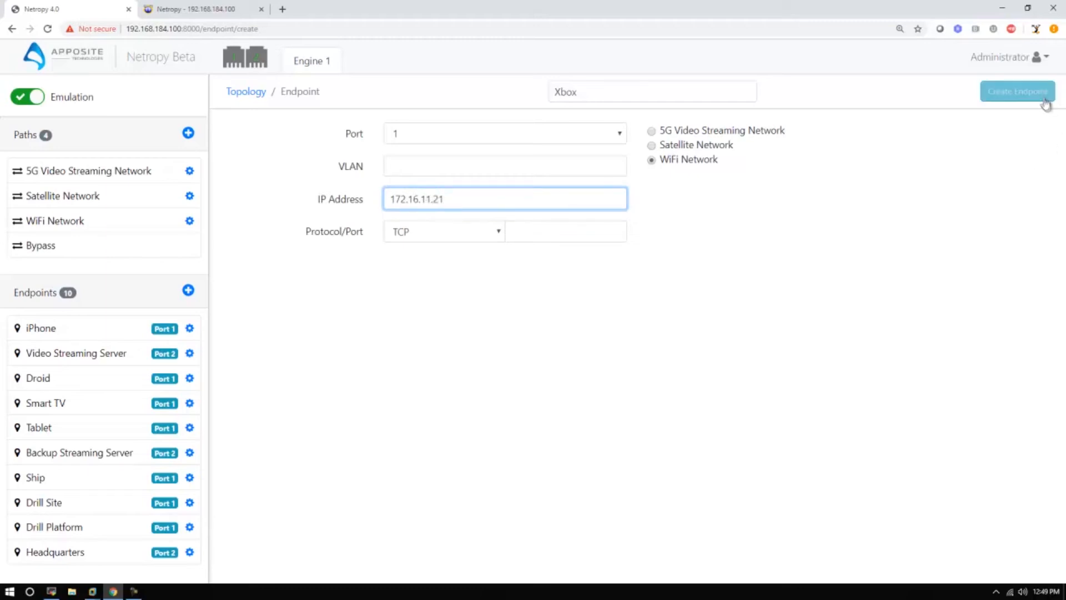
{"action": "left_click", "coordinate": [1019, 92]}
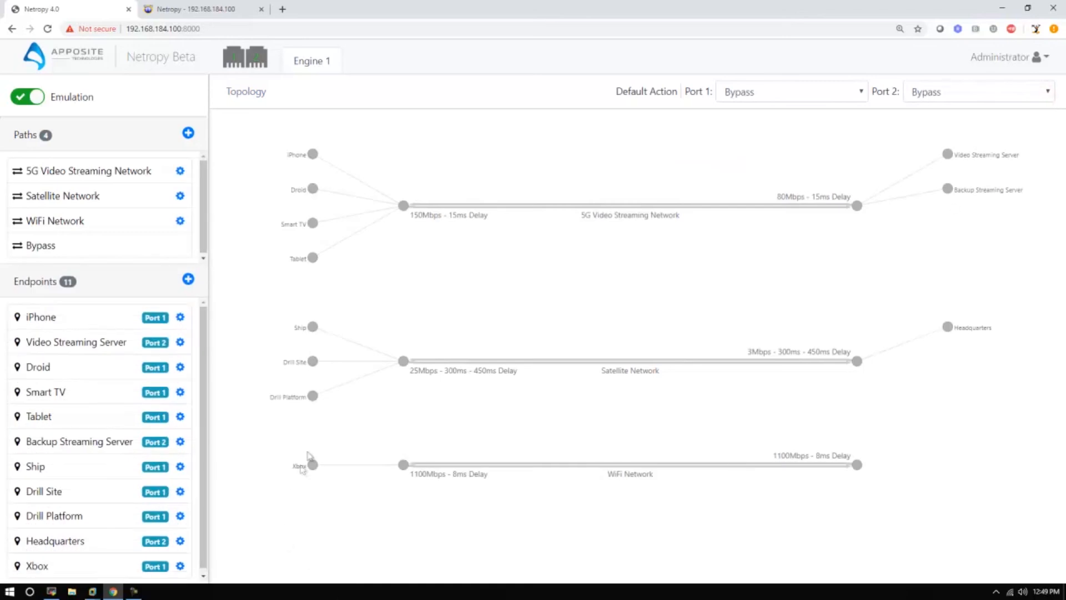
Step: Check the Xbox endpoint's address details in the topology, and return to the full topology view
{"action": "left_click", "coordinate": [313, 466]}
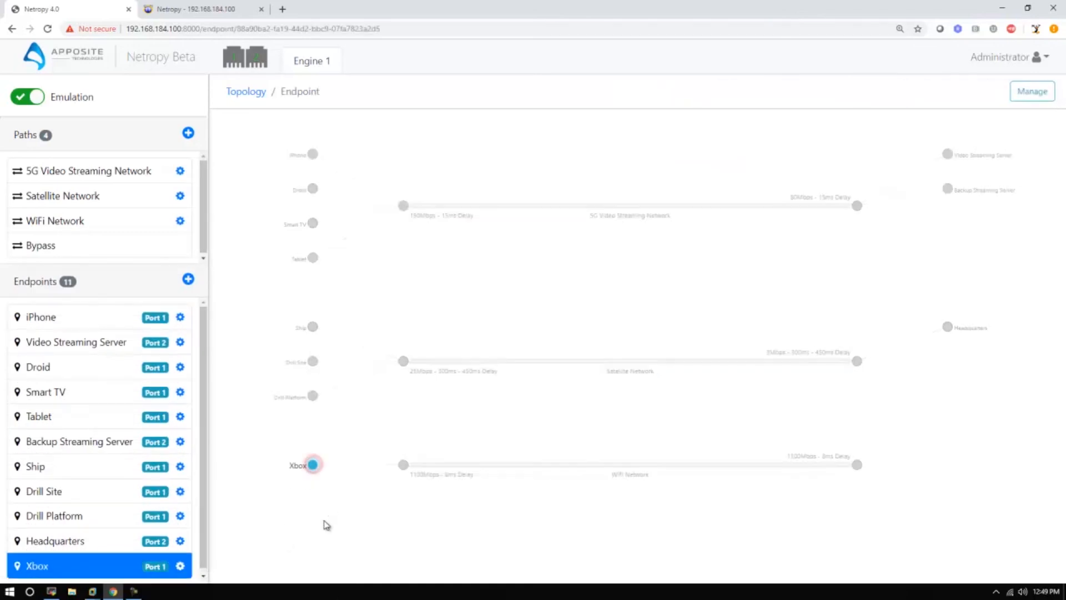
{"action": "mouse_move", "coordinate": [317, 467]}
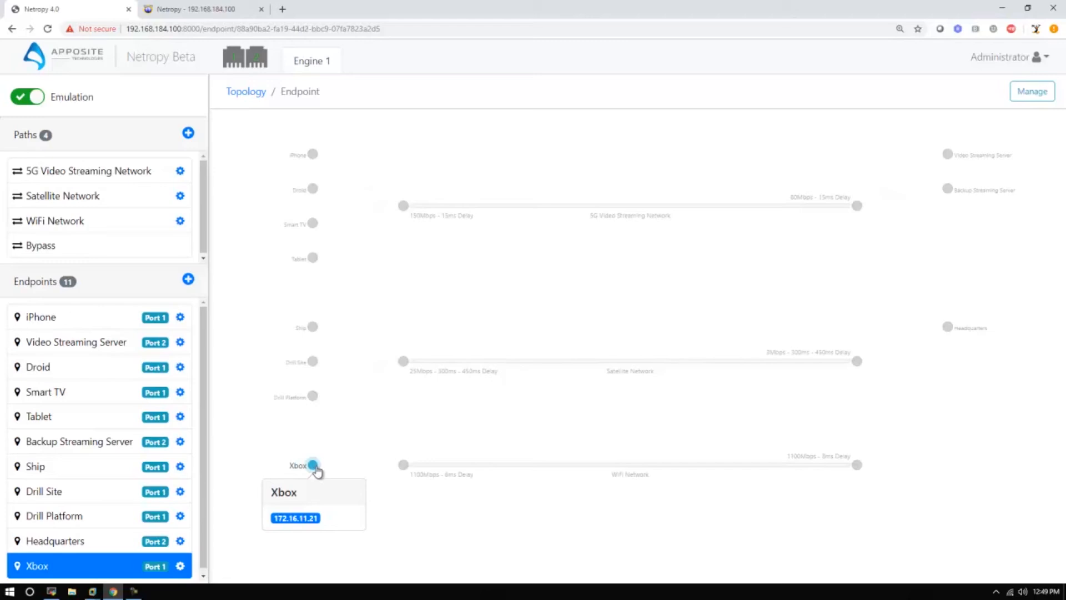
{"action": "left_click", "coordinate": [366, 437]}
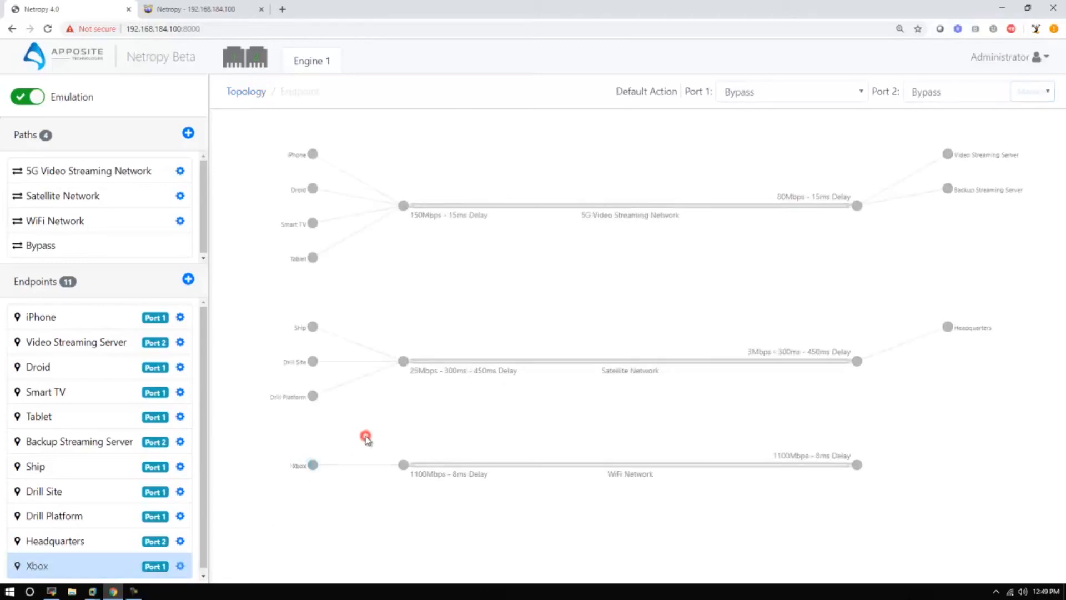
Step: Create an endpoint named Game Server on port 2, assigned to WiFi Network, with IP address 172.16.11.45
{"action": "left_click", "coordinate": [188, 279]}
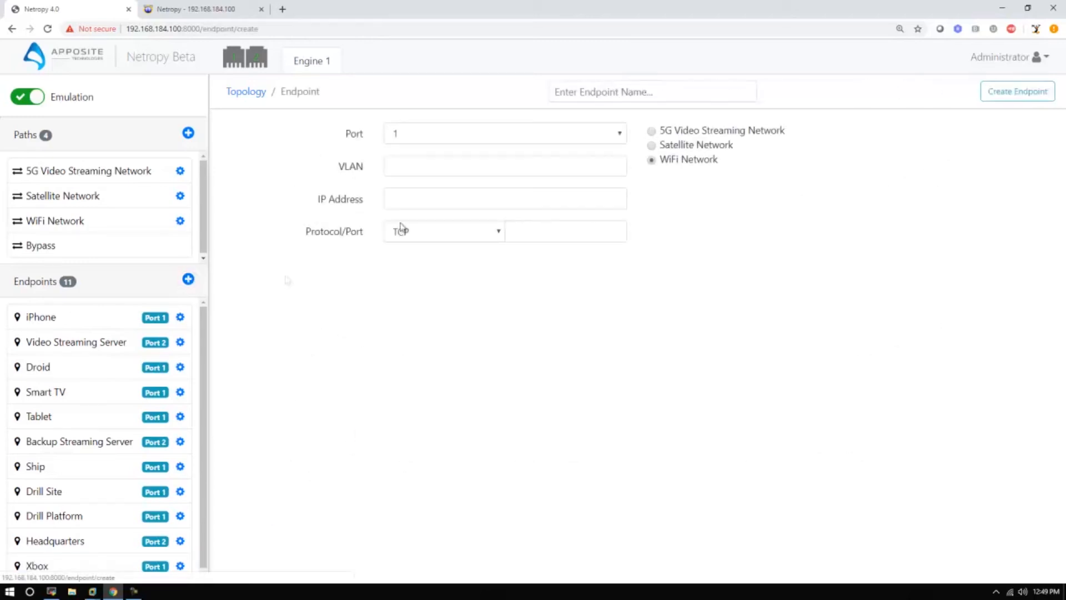
{"action": "left_click", "coordinate": [441, 196]}
{"action": "left_click", "coordinate": [730, 86]}
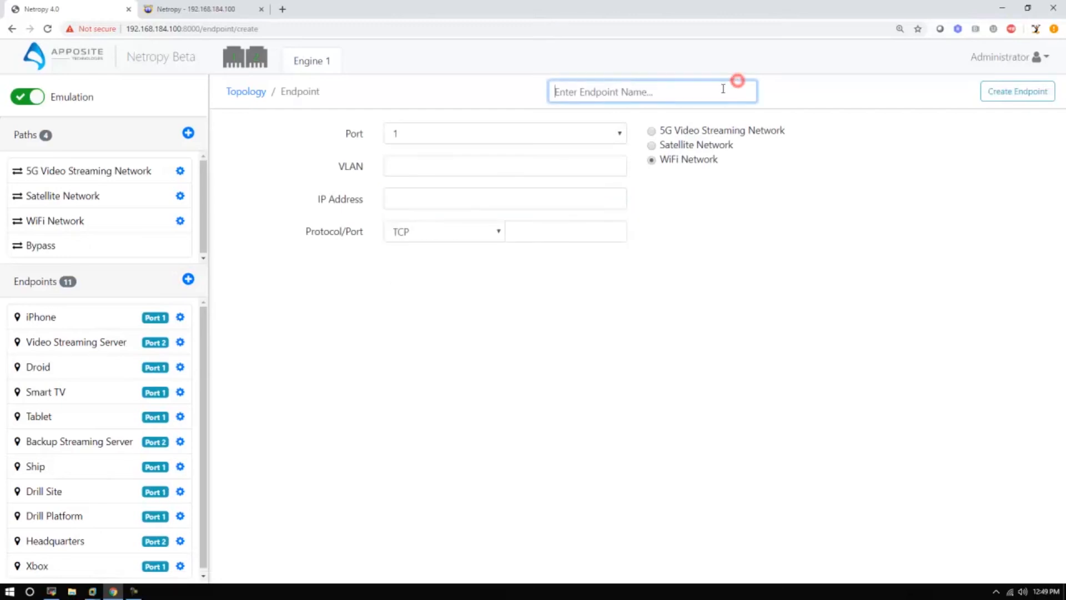
{"action": "type", "text": "Game Server"}
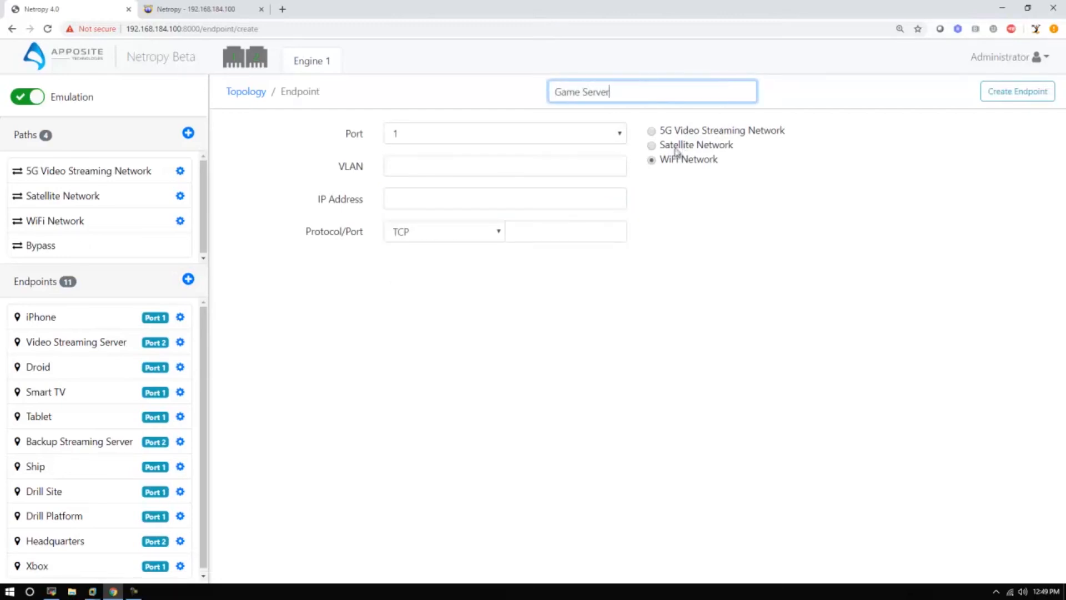
{"action": "left_click", "coordinate": [482, 134]}
{"action": "left_click", "coordinate": [478, 160]}
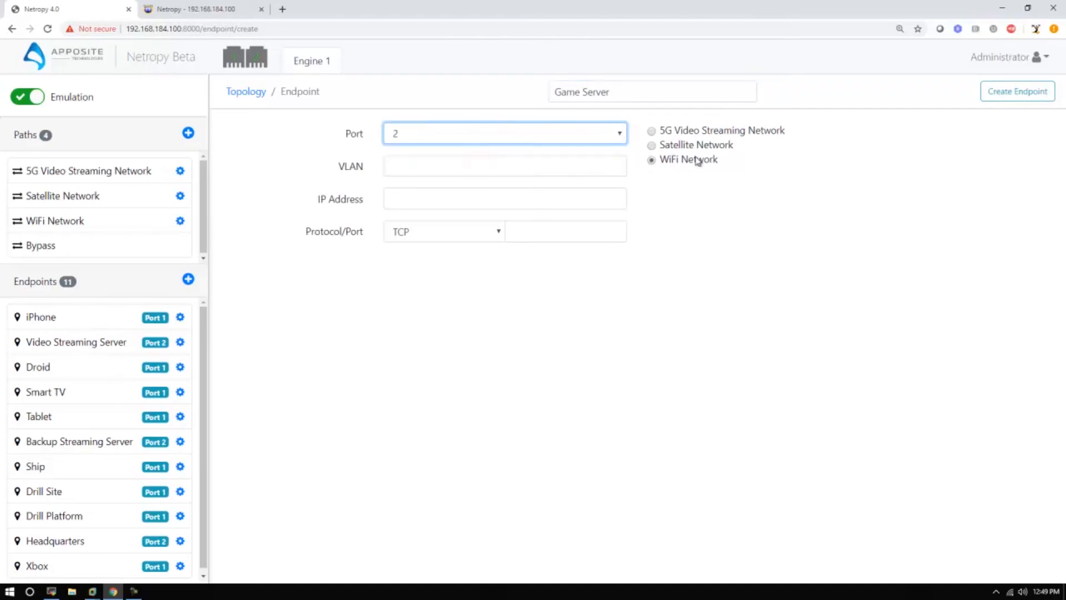
{"action": "left_click", "coordinate": [417, 197]}
{"action": "type", "text": "172"}
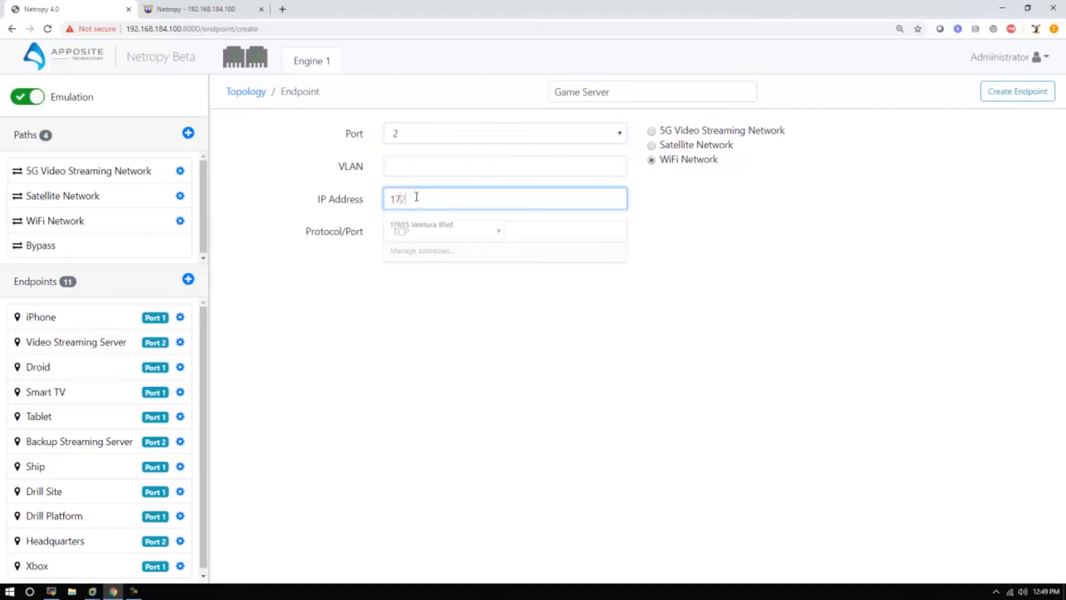
{"action": "type", "text": ".16.11.45"}
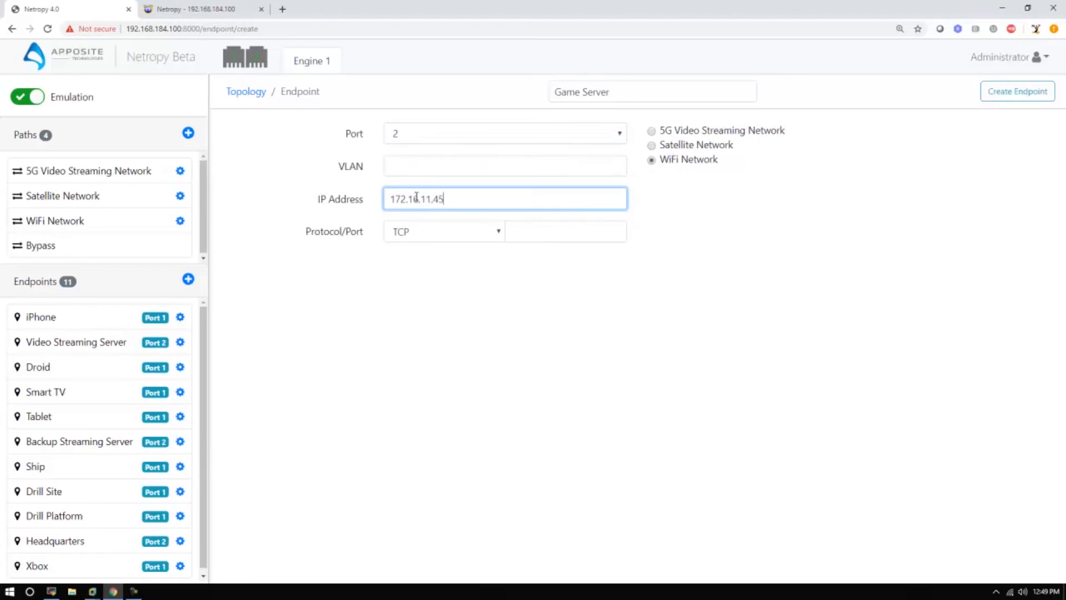
{"action": "left_click", "coordinate": [1038, 95]}
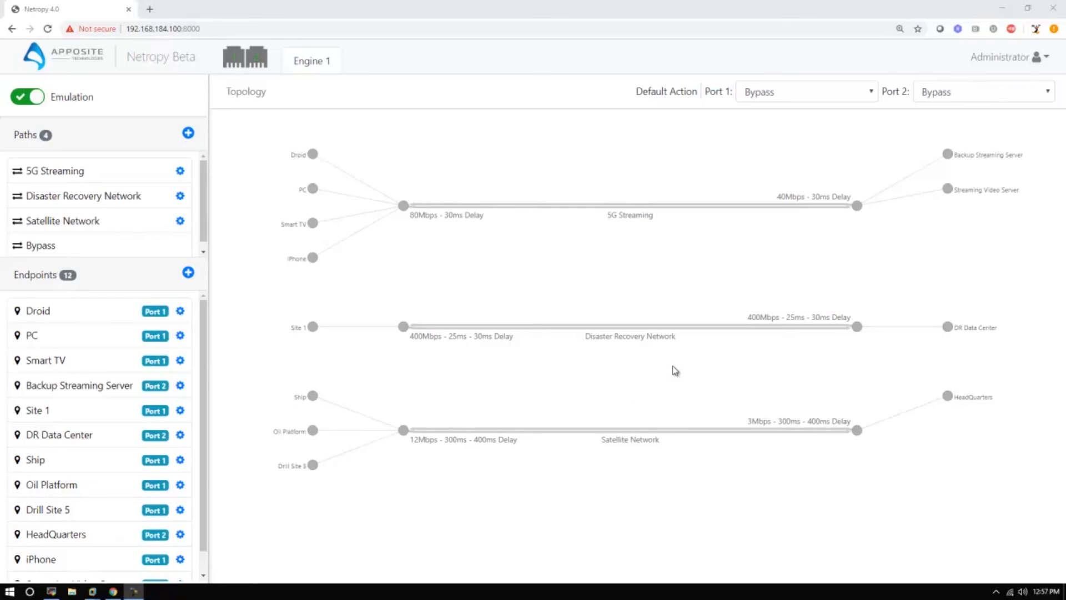
Step: Switch to the MobaXterm terminal and run the ./delete_endpoints script to remove the topology's endpoints
{"action": "left_click", "coordinate": [52, 591]}
{"action": "double_click", "coordinate": [704, 438]}
{"action": "left_click", "coordinate": [725, 413]}
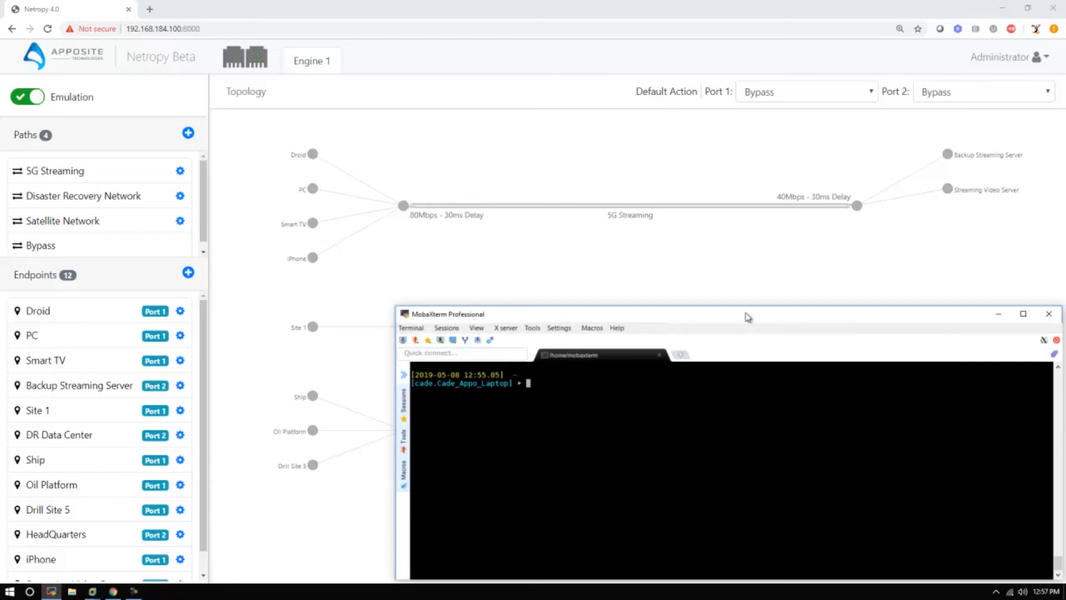
{"action": "left_click", "coordinate": [752, 424]}
{"action": "type", "text": "./delete_en"}
{"action": "key", "text": "Tab"}
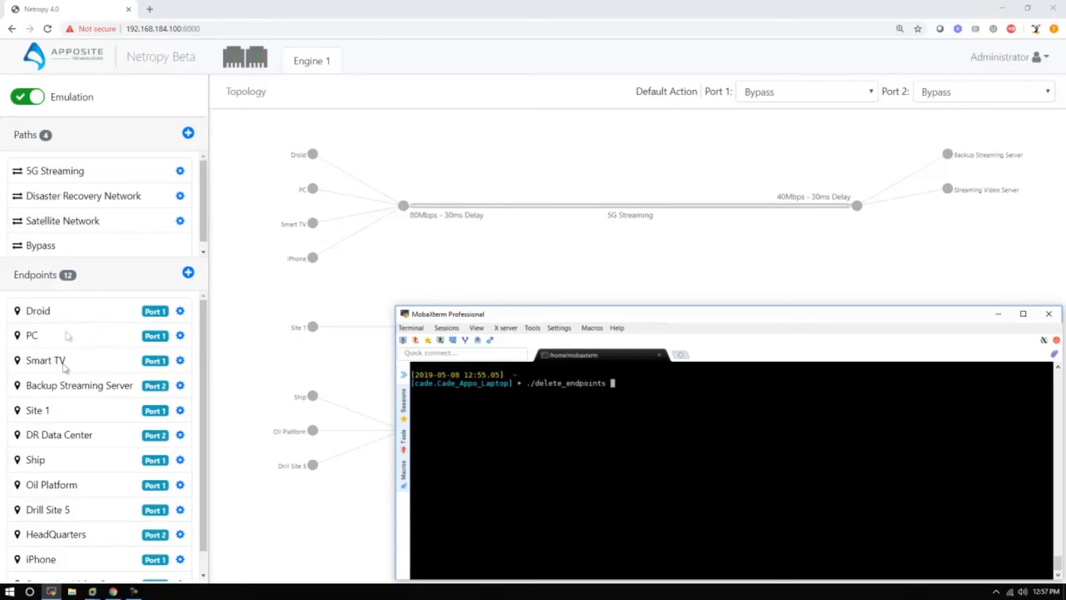
{"action": "key", "text": "Return"}
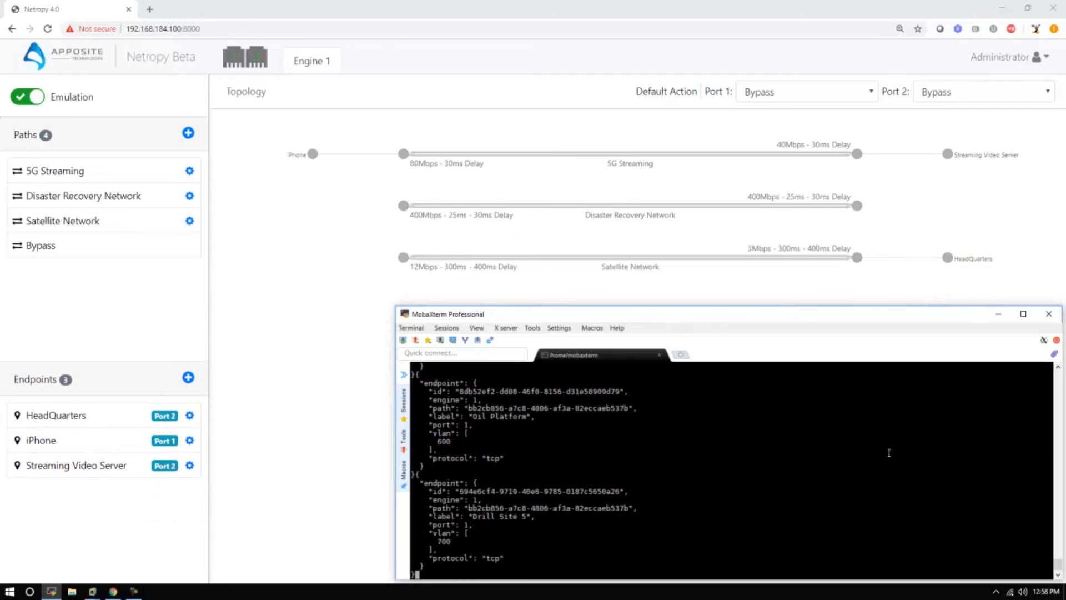
Step: Clear the terminal and run the ./delete_paths script to remove the emulated network paths
{"action": "key", "text": "ctrl+l"}
{"action": "type", "text": "./delete_paths"}
{"action": "key", "text": "Return"}
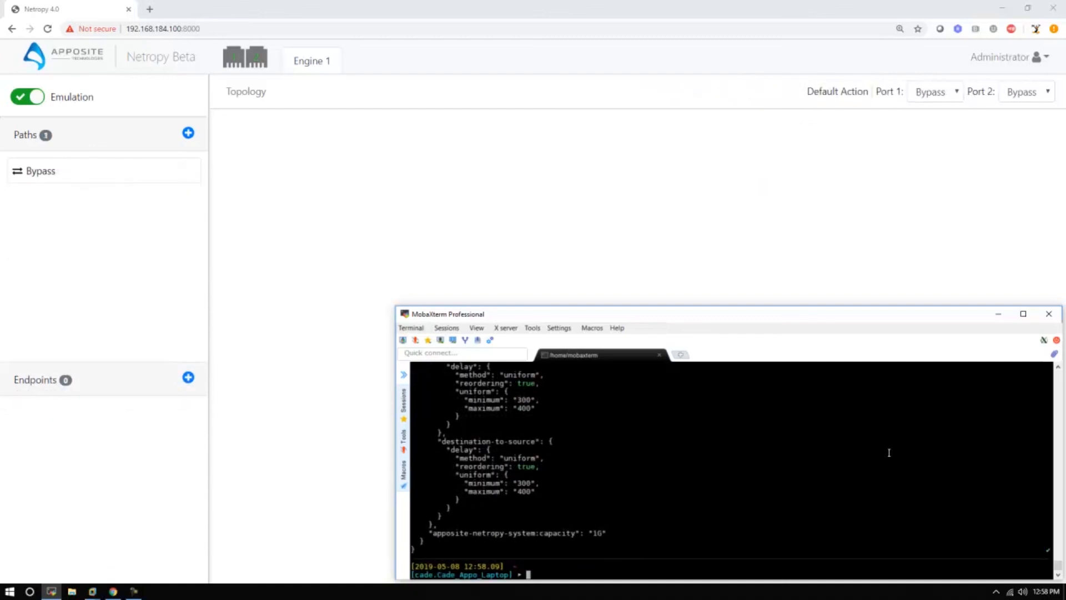
Step: Clear the terminal, run ./create_path_loop 4 to build four paths with endpoints, and bring the Netropy topology back to the front
{"action": "key", "text": "ctrl+l"}
{"action": "type", "text": "./"}
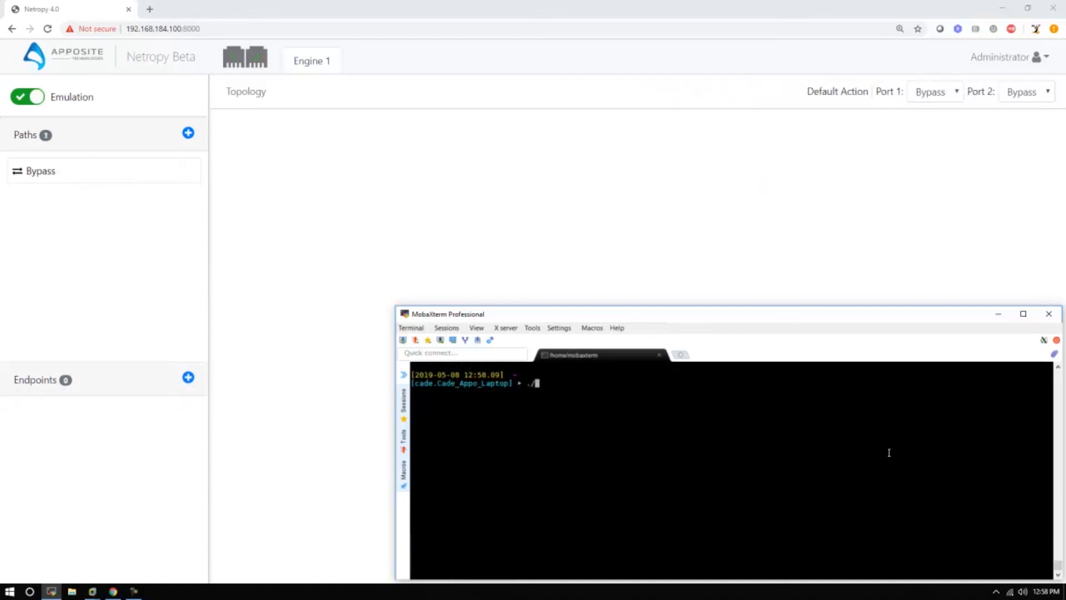
{"action": "type", "text": "cr"}
{"action": "key", "text": "Tab"}
{"action": "type", "text": "p"}
{"action": "key", "text": "Tab"}
{"action": "type", "text": "4"}
{"action": "key", "text": "Return"}
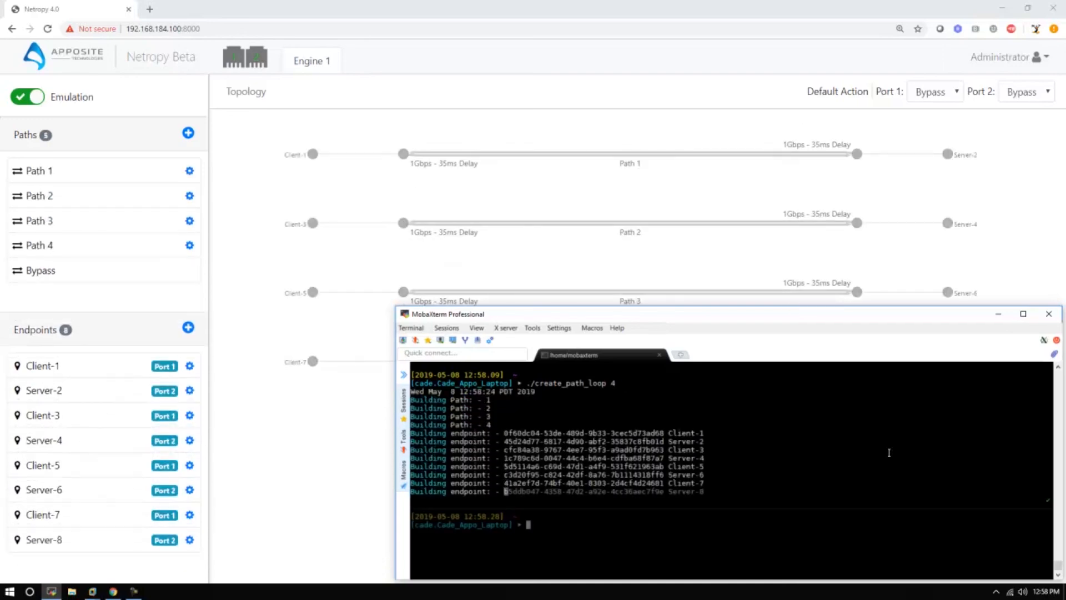
{"action": "left_click", "coordinate": [262, 422]}
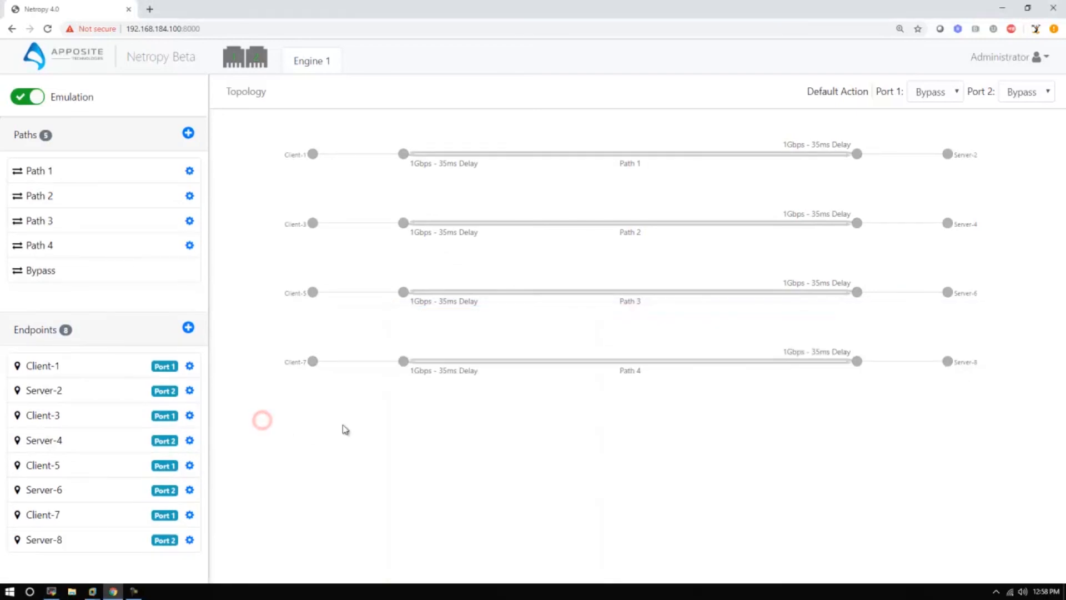